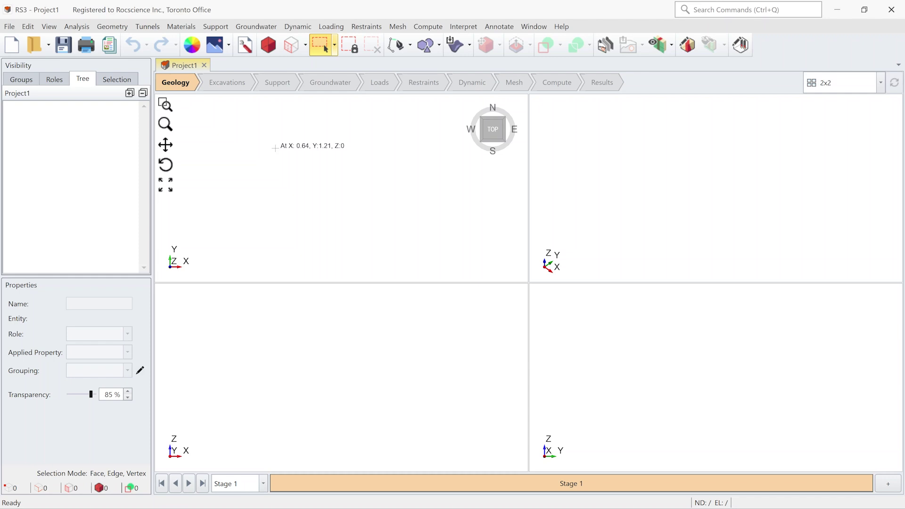
# Import all meshes from Development.obj and Stopes.obj with the Geology role, skipping simplification and defect repair
pyautogui.click(10, 26)
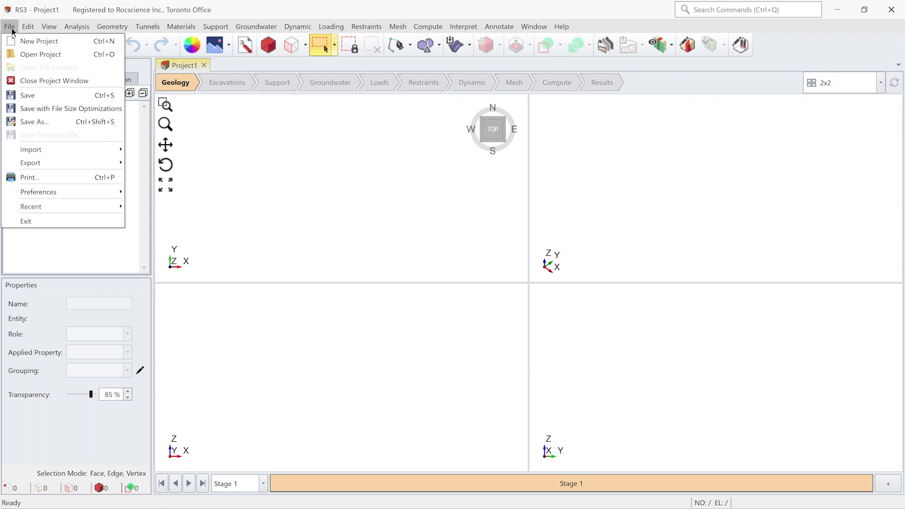
pyautogui.moveTo(46, 148)
pyautogui.click(151, 155)
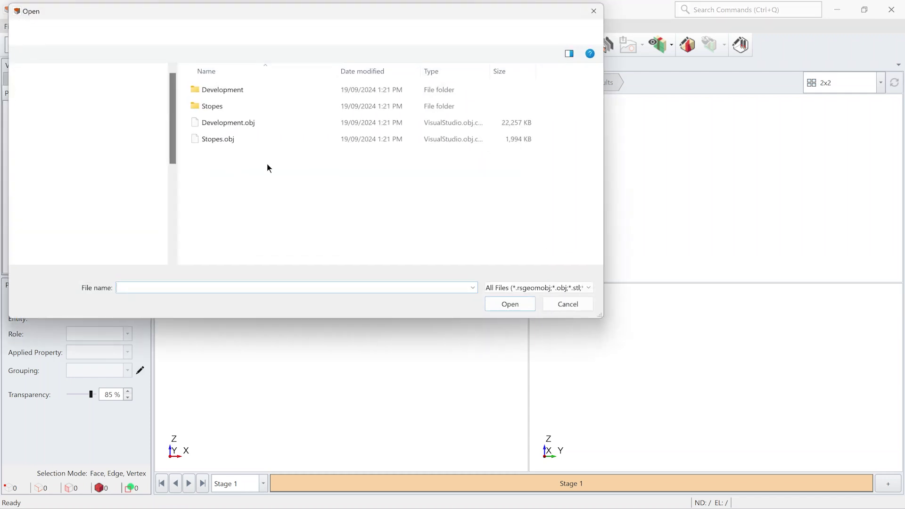
pyautogui.click(233, 140)
pyautogui.moveTo(233, 140); pyautogui.dragTo(231, 124)
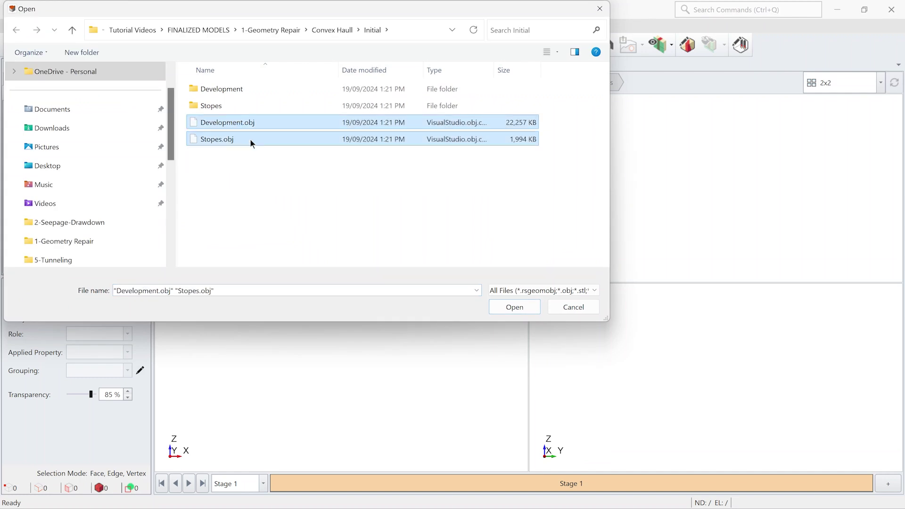
pyautogui.click(530, 310)
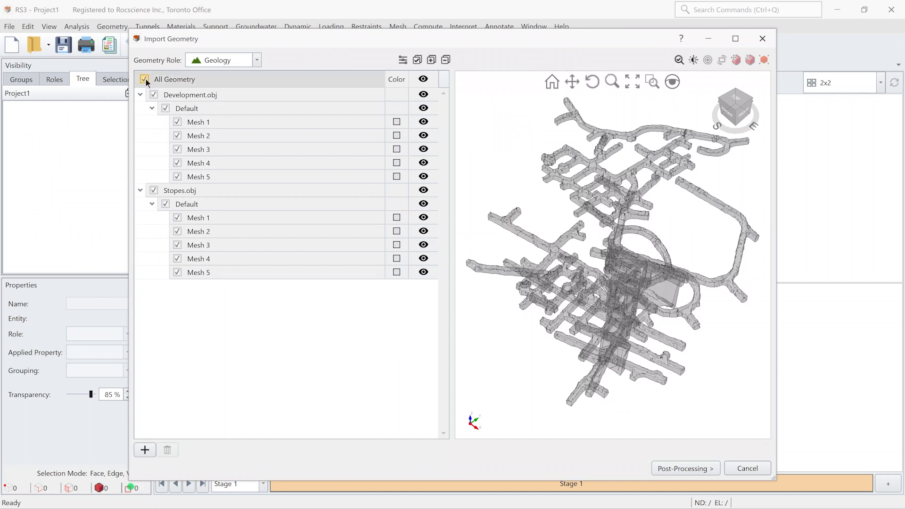
pyautogui.click(687, 470)
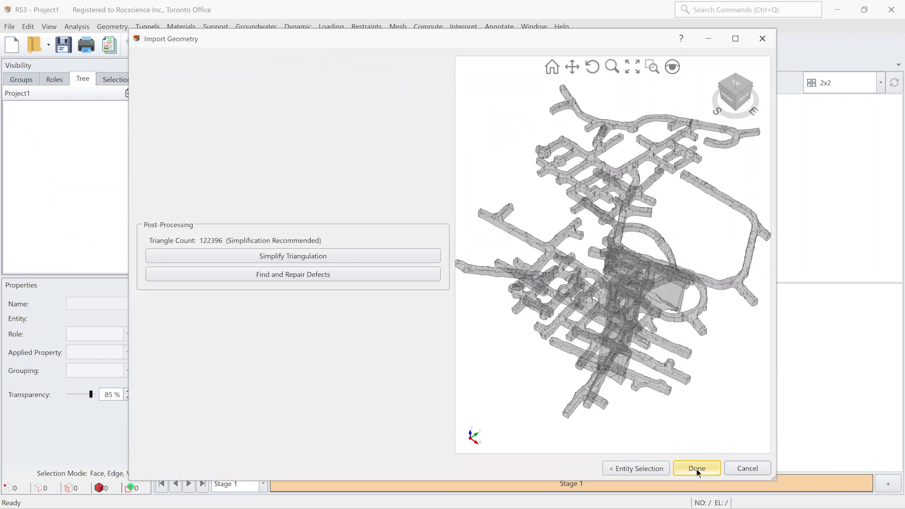
pyautogui.click(697, 469)
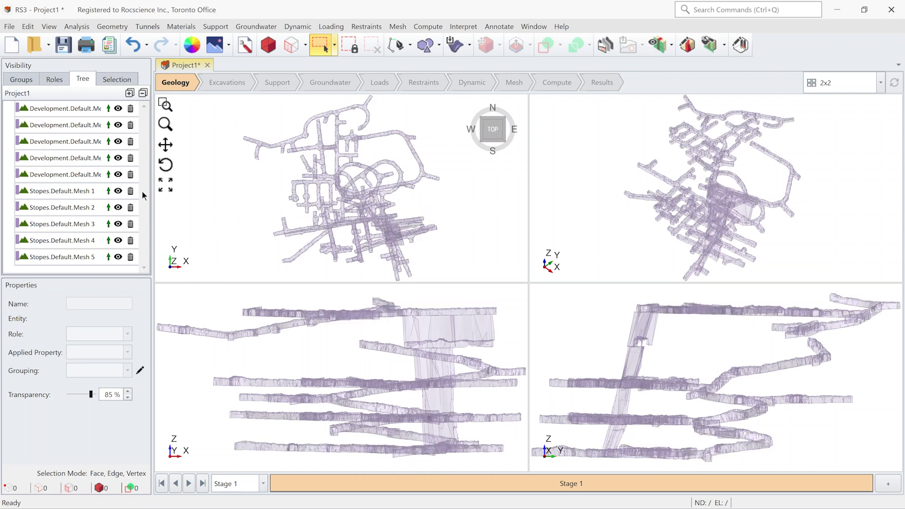
# Hide all geometry except the five Stopes meshes
pyautogui.click(63, 259)
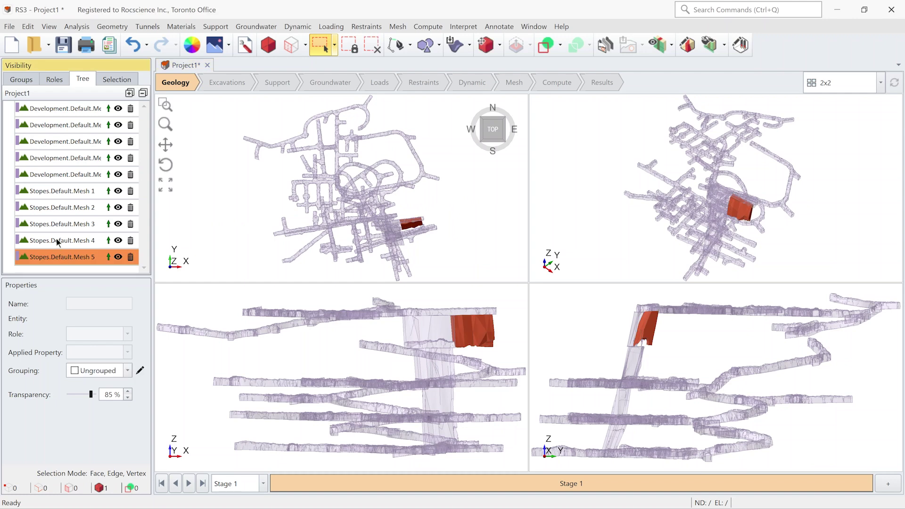
pyautogui.keyDown('shift'); pyautogui.click(65, 193); pyautogui.keyUp('shift')
pyautogui.rightClick(65, 194)
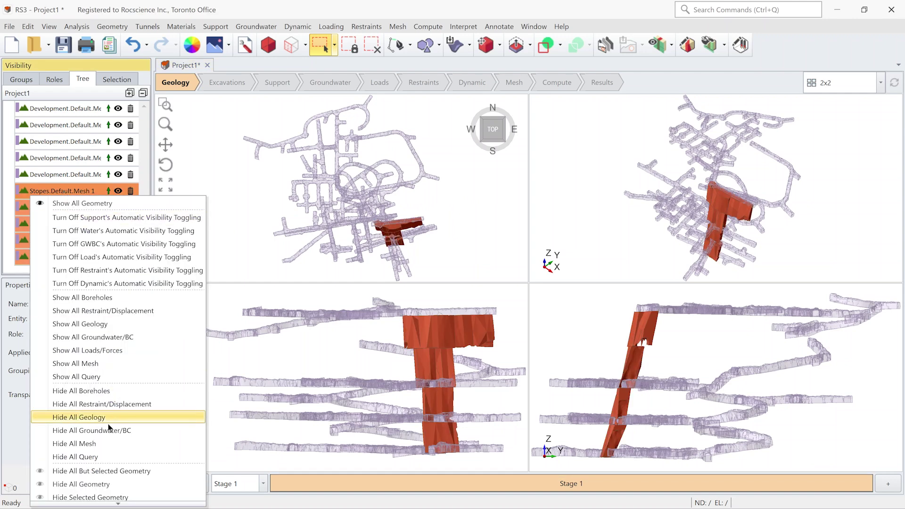
pyautogui.click(104, 473)
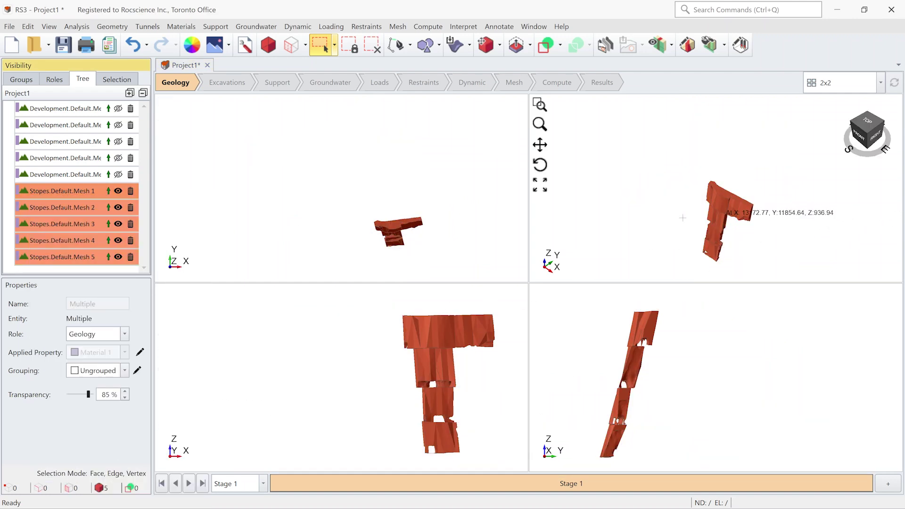
# Enlarge the perspective view and examine the stope meshes for gaps, highlighting the third stope as a whole entity
pyautogui.doubleClick(622, 273)
pyautogui.moveTo(542, 417); pyautogui.dragTo(560, 311, button='middle')
pyautogui.scroll(5, 530, 333)
pyautogui.scroll(-4, 530, 333)
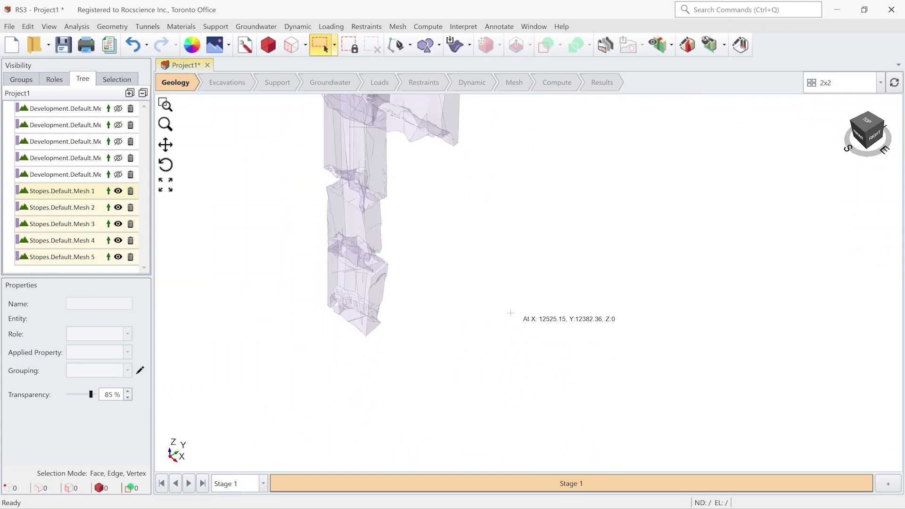
pyautogui.click(268, 45)
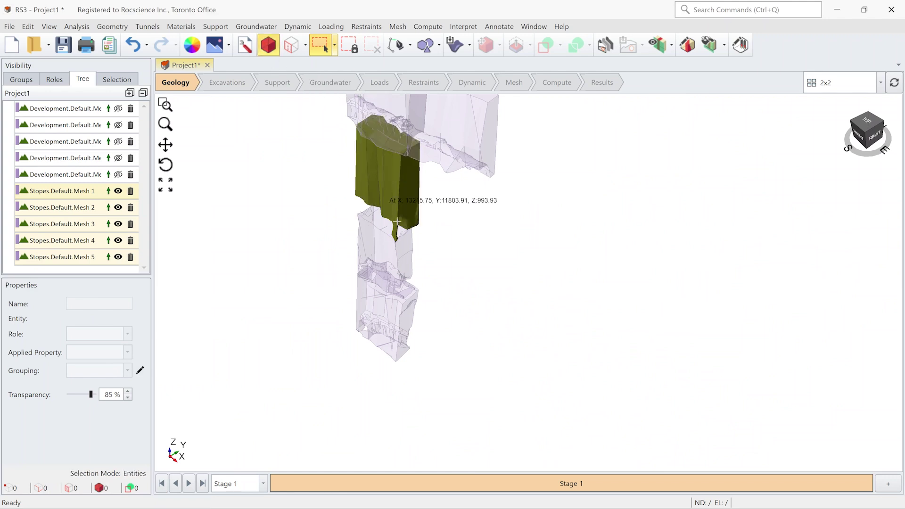
pyautogui.click(390, 255)
pyautogui.moveTo(390, 256)
pyautogui.mouseDown(button='middle')
pyautogui.moveTo(393, 236)
pyautogui.moveTo(391, 264)
pyautogui.mouseUp(button='middle')
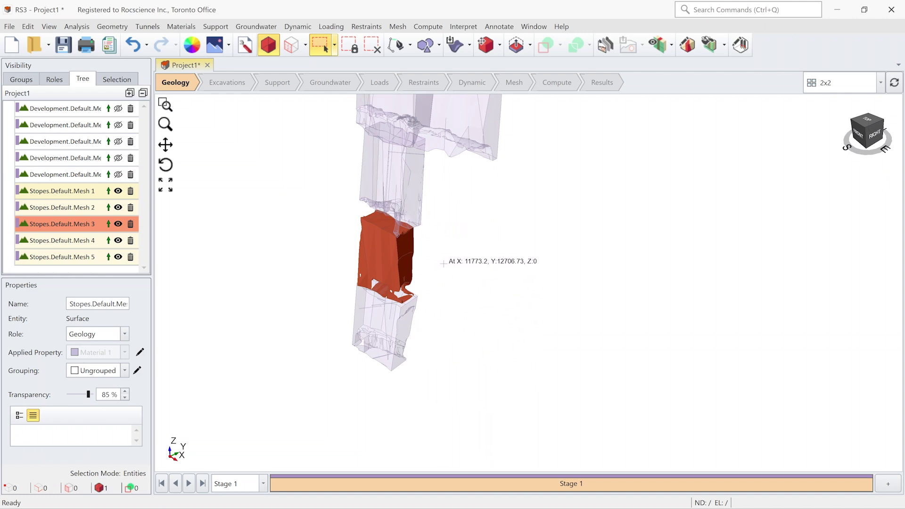
pyautogui.click(442, 264)
pyautogui.moveTo(442, 264); pyautogui.dragTo(445, 274, button='middle')
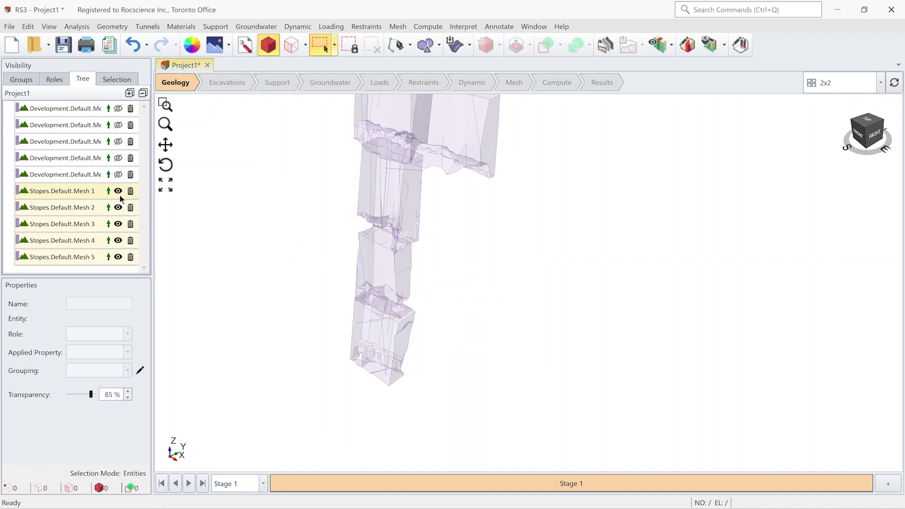
# Create a separate convex hull for each of the five Stopes meshes using the Convex Hull tool
pyautogui.click(100, 191)
pyautogui.keyDown('shift'); pyautogui.click(91, 258); pyautogui.keyUp('shift')
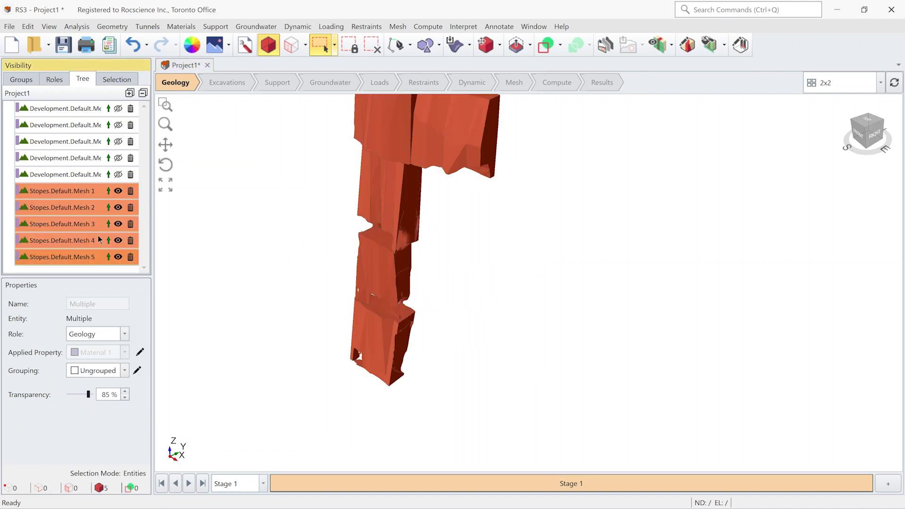
pyautogui.click(113, 26)
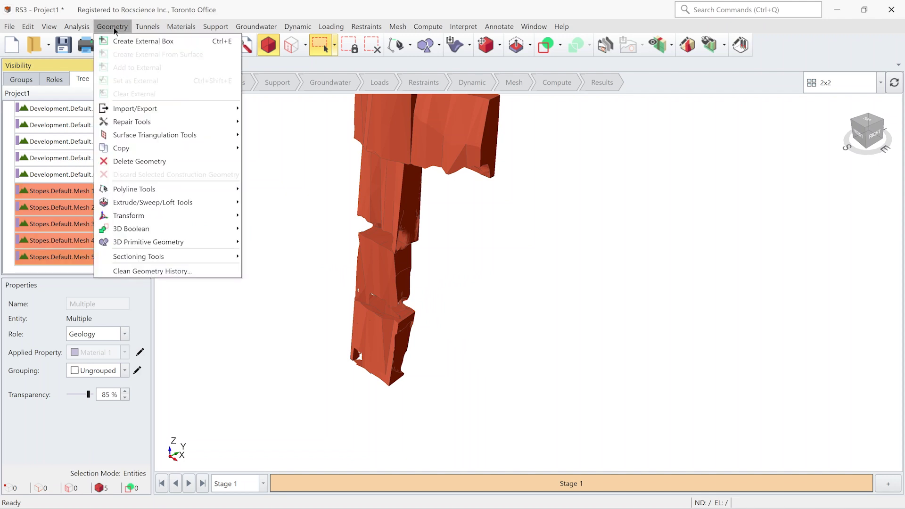
pyautogui.moveTo(123, 137)
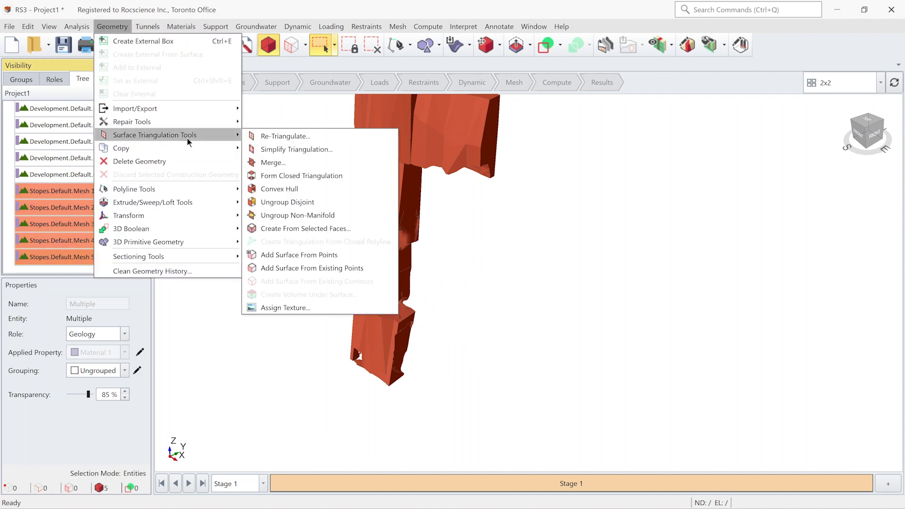
pyautogui.click(284, 189)
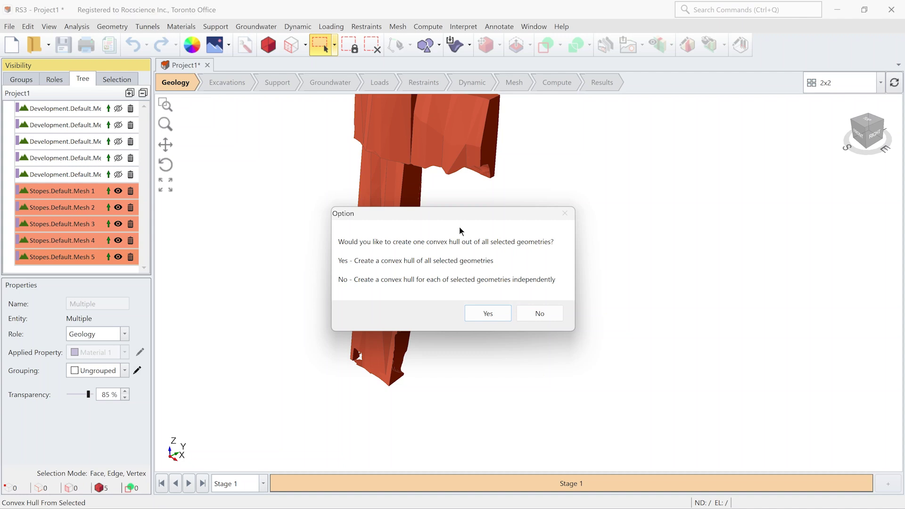
pyautogui.click(538, 314)
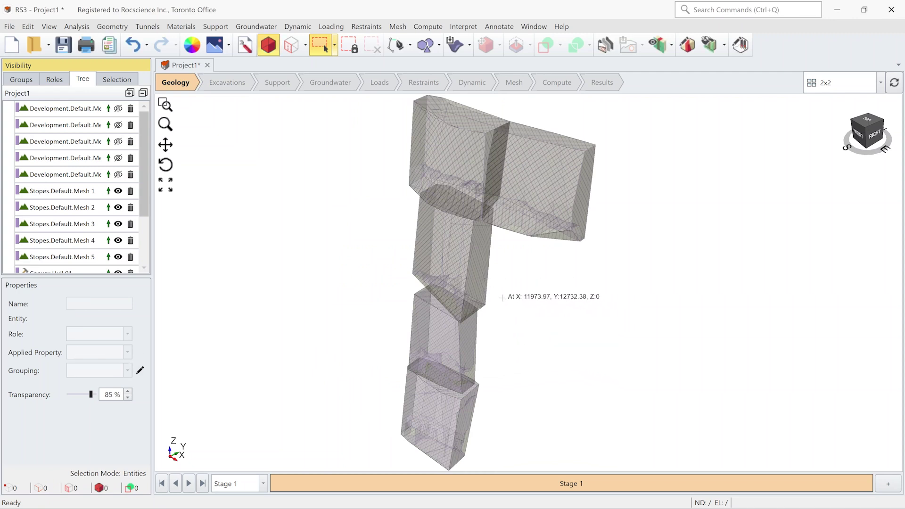
# Review the five new convex hull volumes by highlighting them together in the model
pyautogui.scroll(-1, 148, 208)
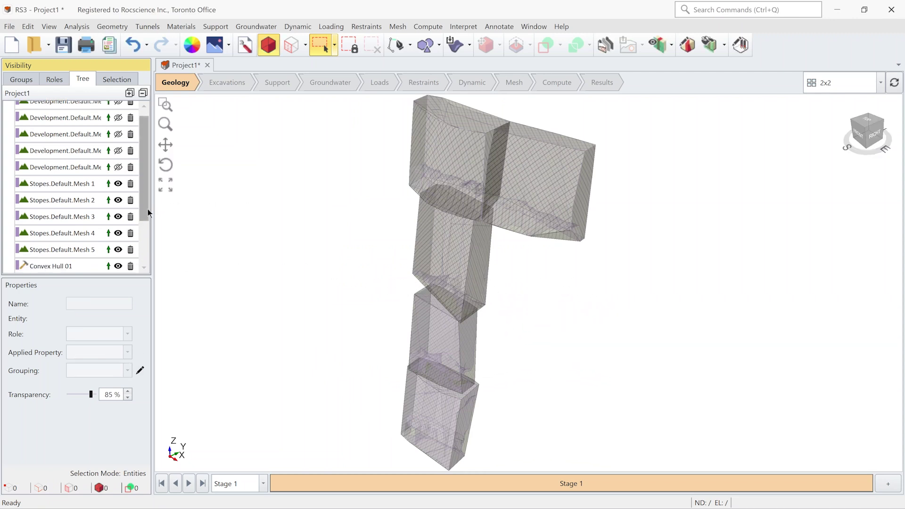
pyautogui.click(74, 256)
pyautogui.scroll(-3, 75, 255)
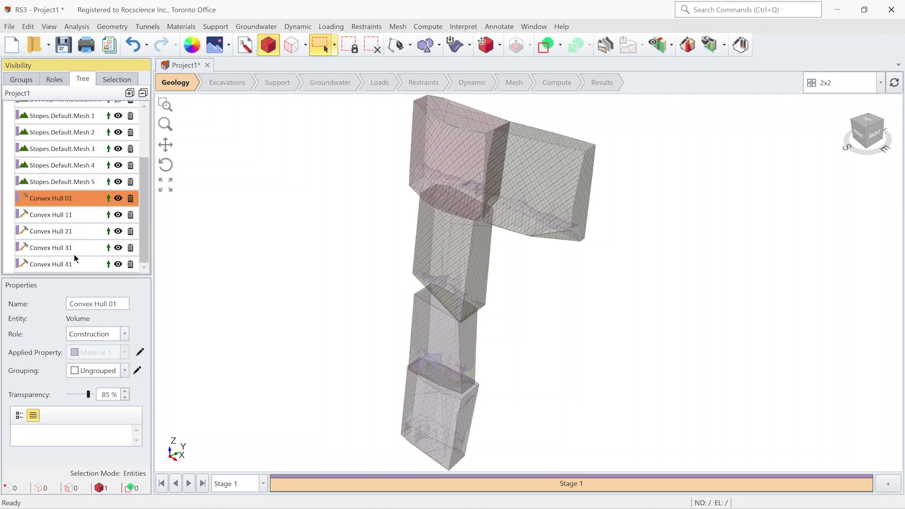
pyautogui.keyDown('shift'); pyautogui.click(72, 262); pyautogui.keyUp('shift')
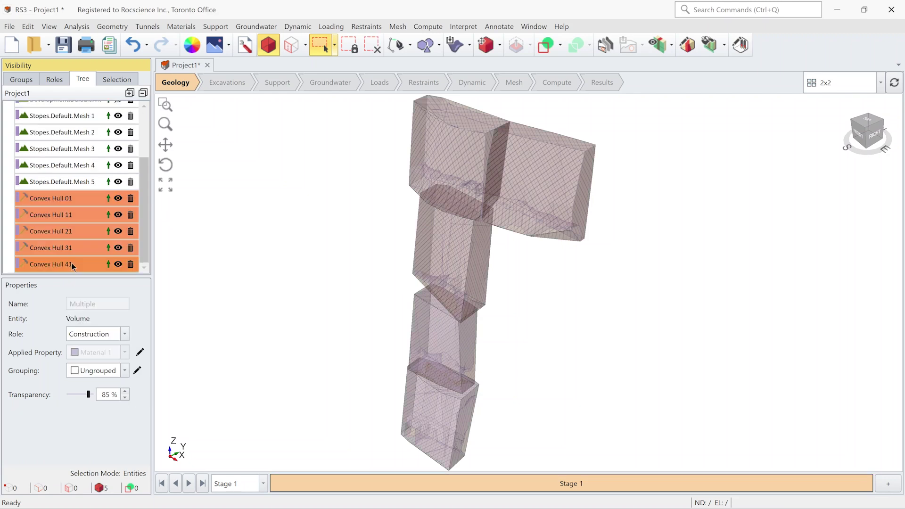
# Delete the five original Stopes meshes, Mesh 1 through Mesh 5, leaving the convex hulls
pyautogui.click(78, 179)
pyautogui.scroll(5, 77, 185)
pyautogui.keyDown('shift'); pyautogui.click(78, 191); pyautogui.keyUp('shift')
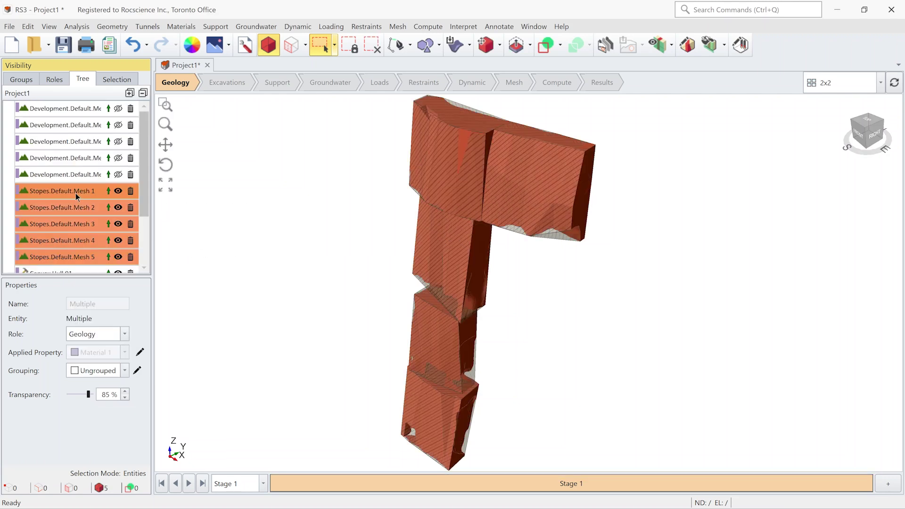
pyautogui.click(131, 191)
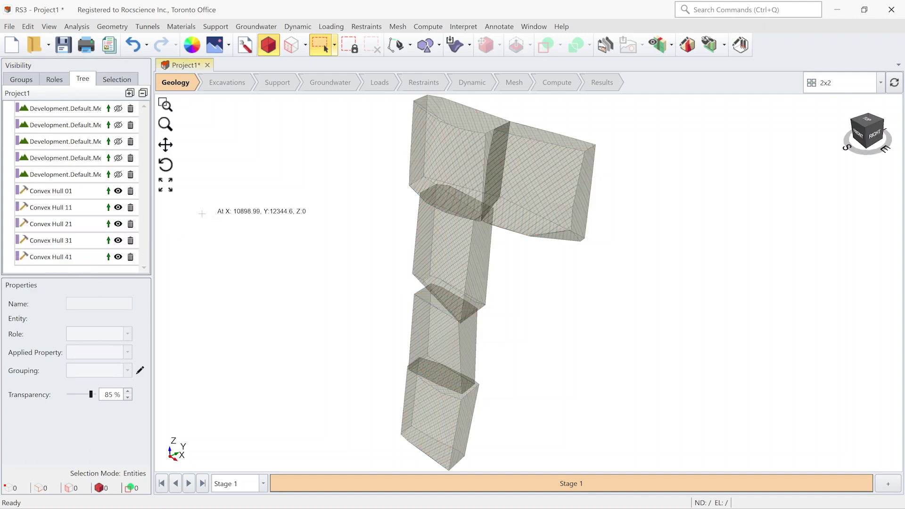
# Change the role of all five convex hull volumes from Construction
pyautogui.click(66, 255)
pyautogui.keyDown('shift'); pyautogui.click(66, 192); pyautogui.keyUp('shift')
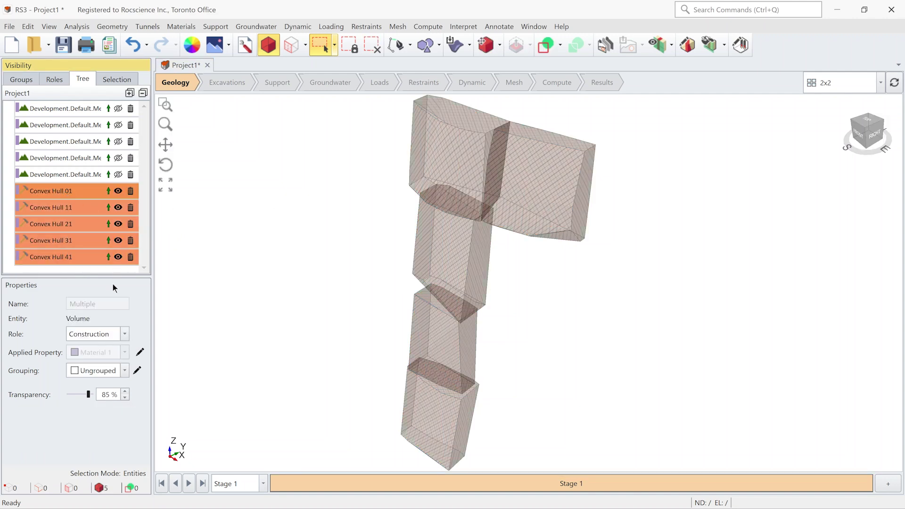
pyautogui.click(87, 332)
pyautogui.click(91, 371)
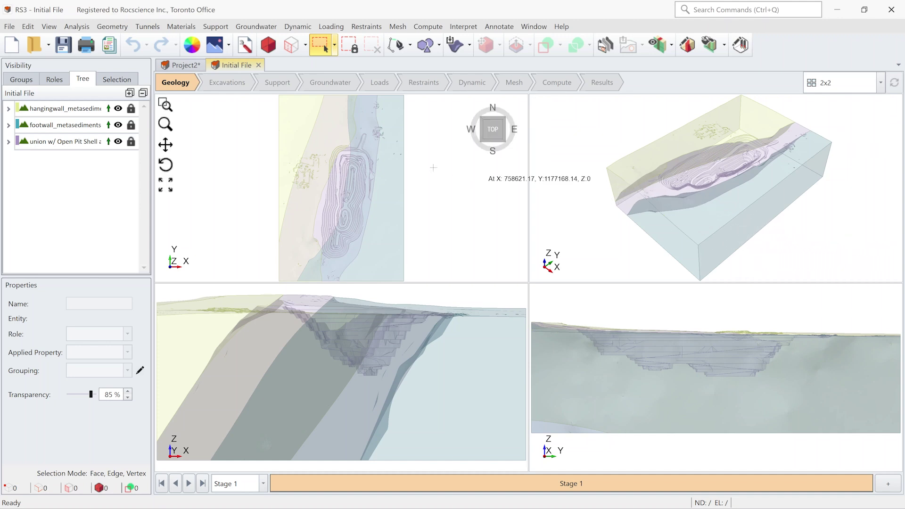
# Import all geometry from Geology-Correct-reTri-reDivide.rsgeomobj into the Initial File project with the Geology role
pyautogui.click(10, 26)
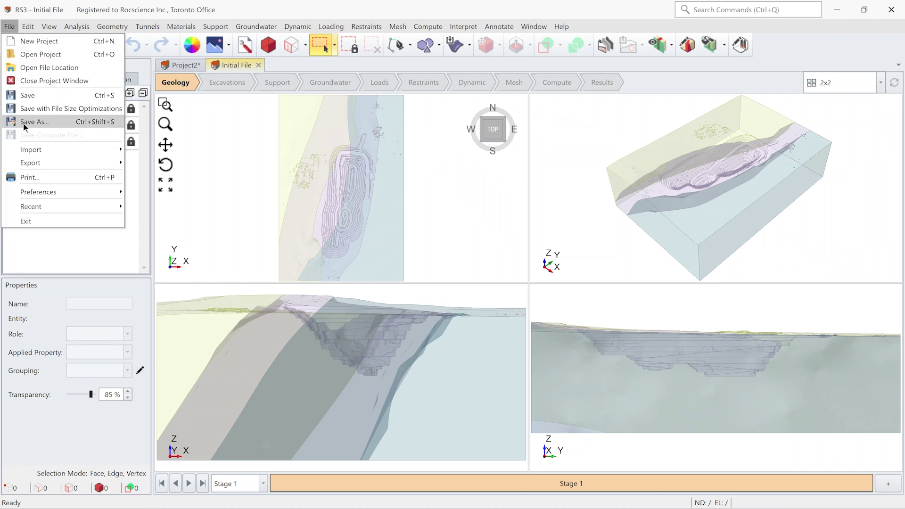
pyautogui.moveTo(37, 149)
pyautogui.click(185, 152)
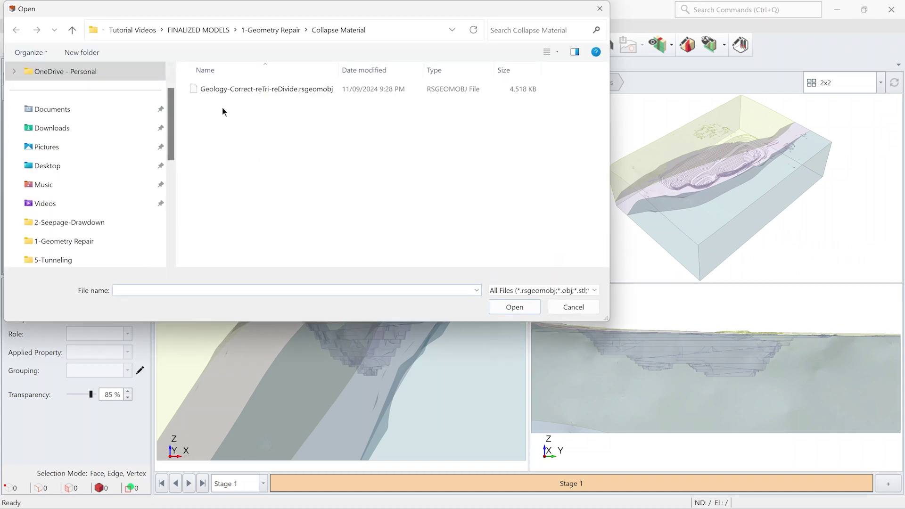
pyautogui.click(232, 93)
pyautogui.click(509, 307)
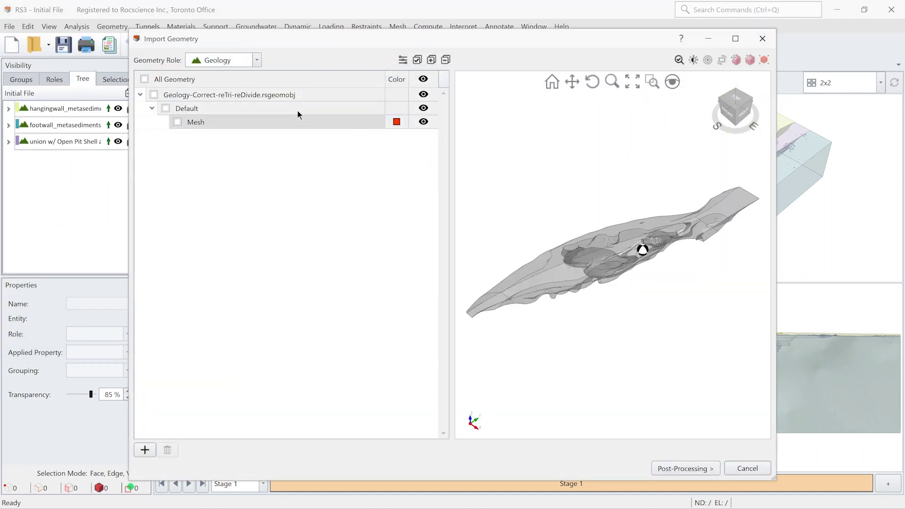
pyautogui.click(144, 78)
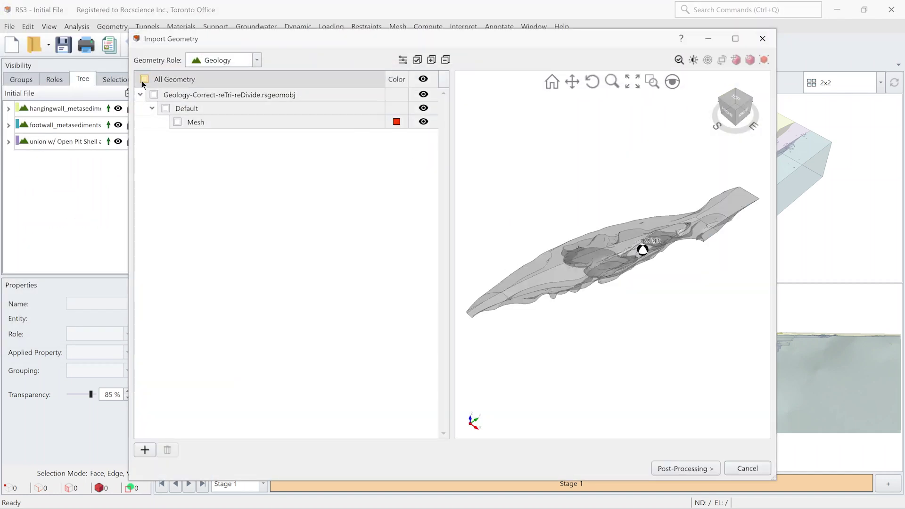
pyautogui.click(680, 467)
pyautogui.click(686, 469)
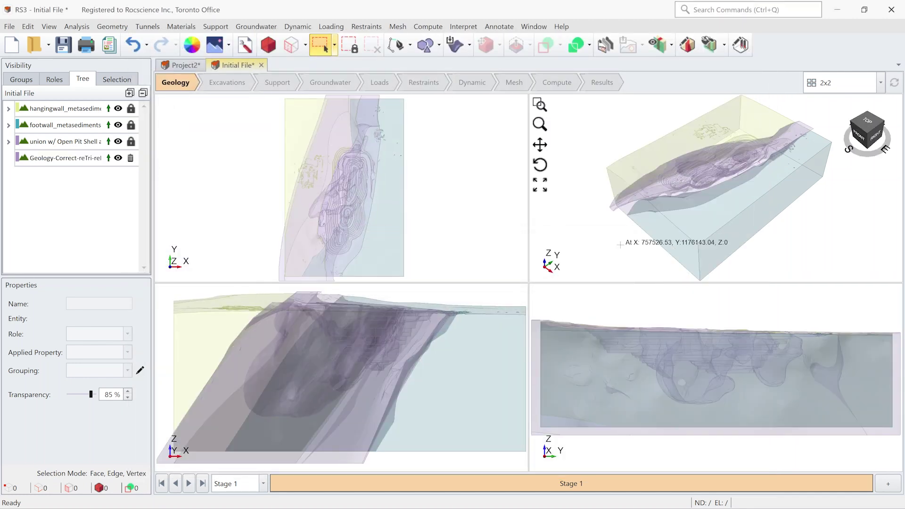
# Assign the Amp material to the imported Geology-Correct-reTri-reDivide volume
pyautogui.moveTo(619, 245); pyautogui.dragTo(637, 234, button='middle')
pyautogui.click(50, 158)
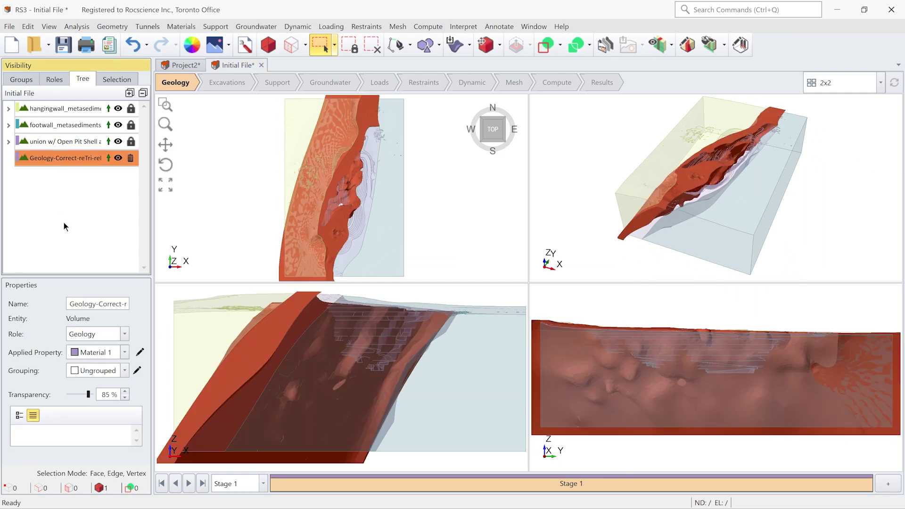
pyautogui.click(102, 353)
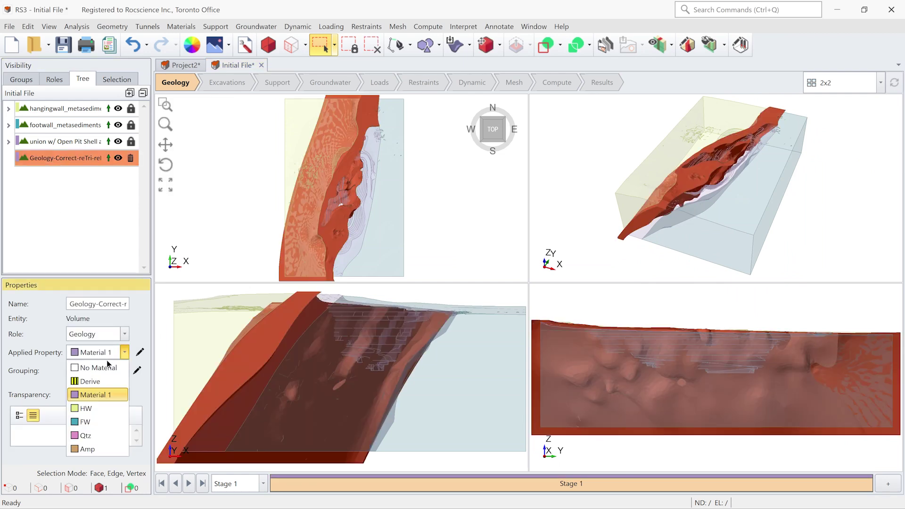
pyautogui.click(94, 449)
# Divide all geometry in the model using the Default quality
pyautogui.click(616, 263)
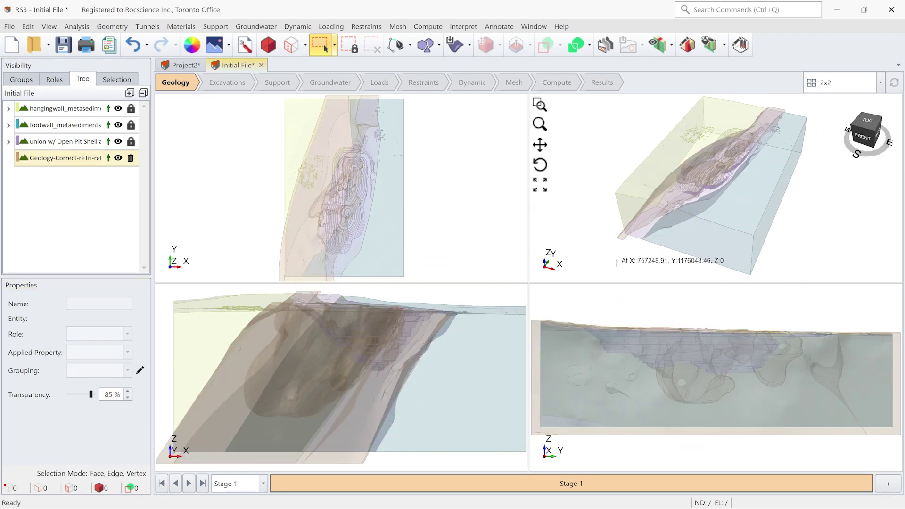
pyautogui.click(575, 46)
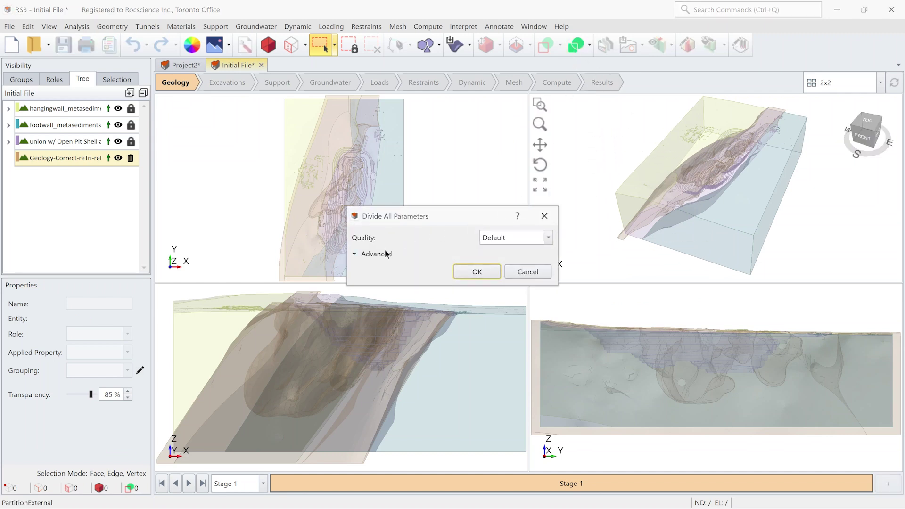
pyautogui.click(477, 273)
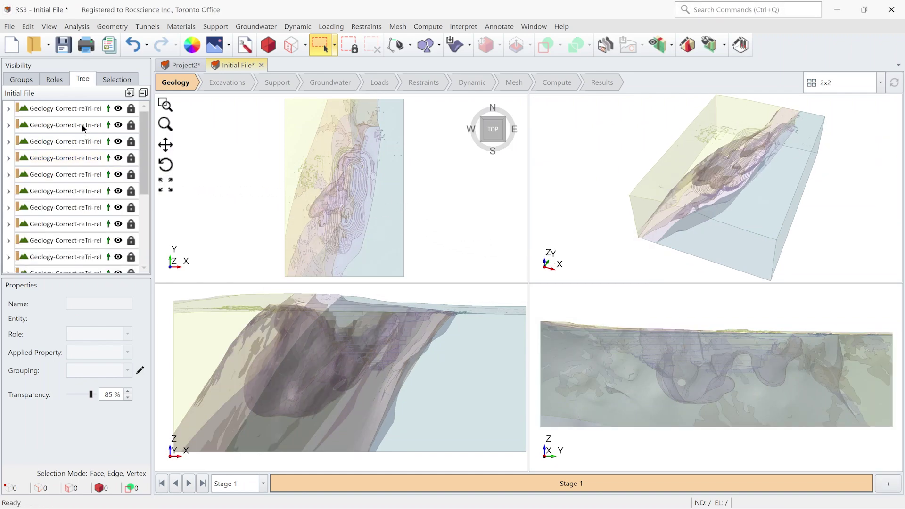
# Highlight the nine sliver geology volumes below the first Geology-Correct-reTri volume to examine where they lie in the model
pyautogui.click(77, 125)
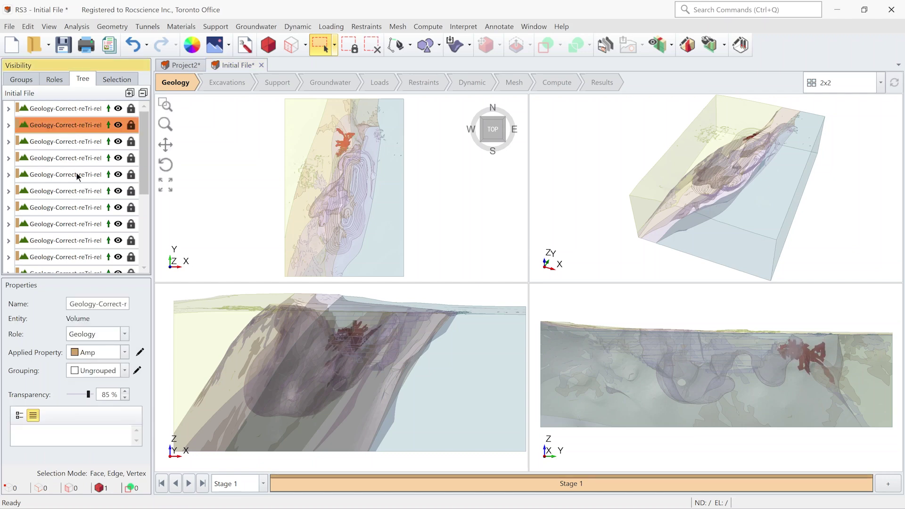
pyautogui.keyDown('shift'); pyautogui.click(73, 257); pyautogui.keyUp('shift')
pyautogui.moveTo(669, 229)
pyautogui.mouseDown(button='middle')
pyautogui.moveTo(651, 230)
pyautogui.moveTo(662, 223)
pyautogui.mouseUp(button='middle')
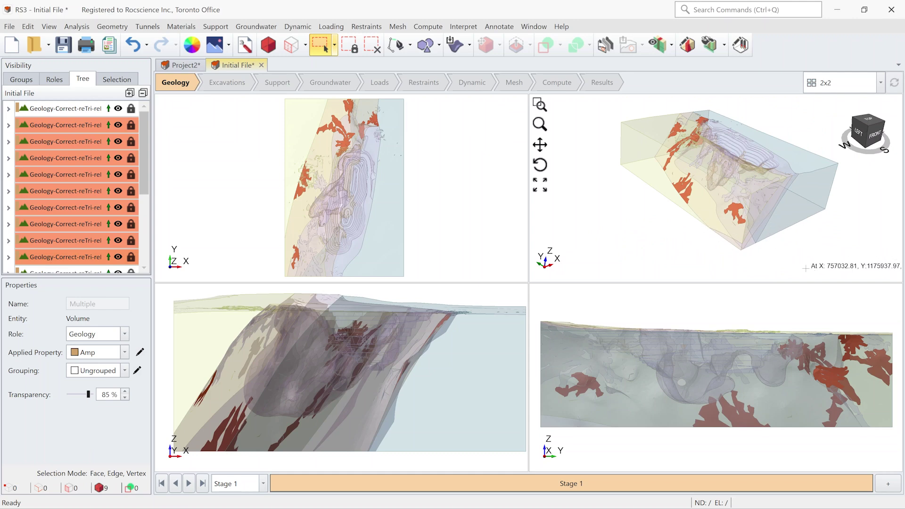
pyautogui.click(801, 262)
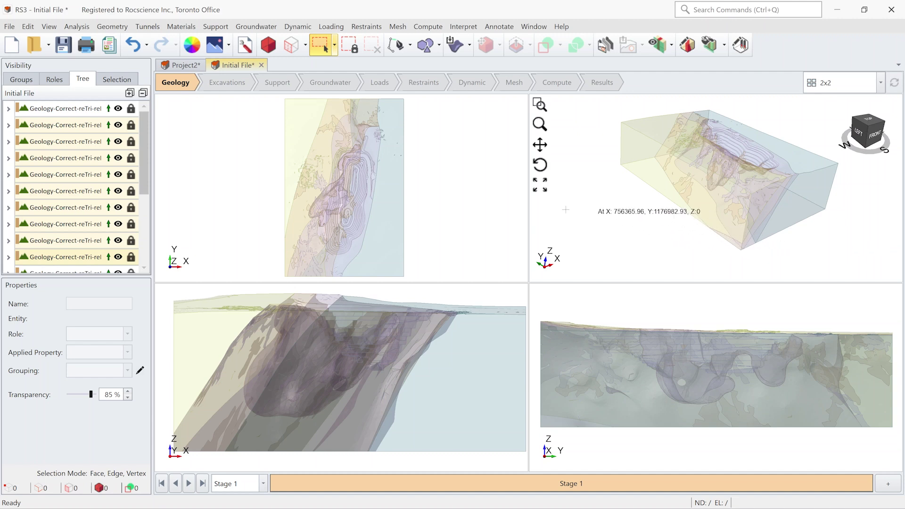
# Start Collapse Small Volumes with Advanced Filtering by Volume, excluding the 2 largest volumes from consideration
pyautogui.click(118, 28)
pyautogui.moveTo(131, 121)
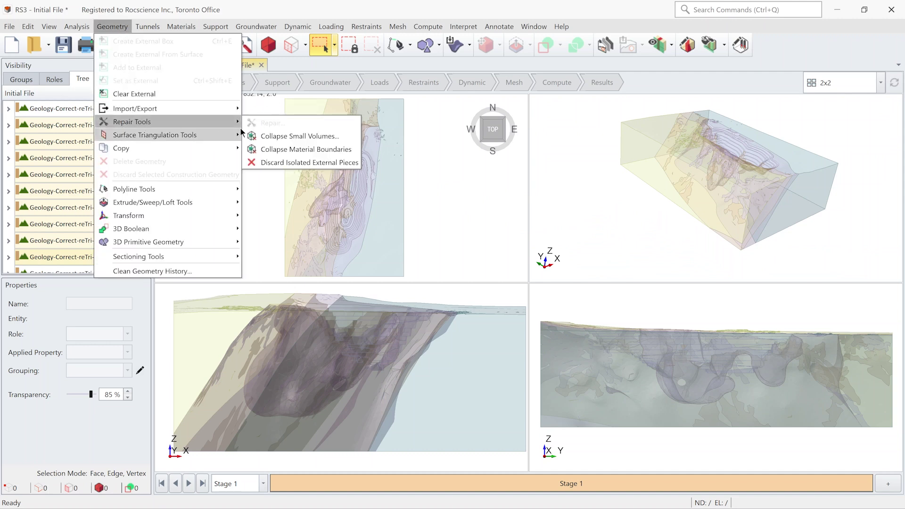
pyautogui.click(304, 136)
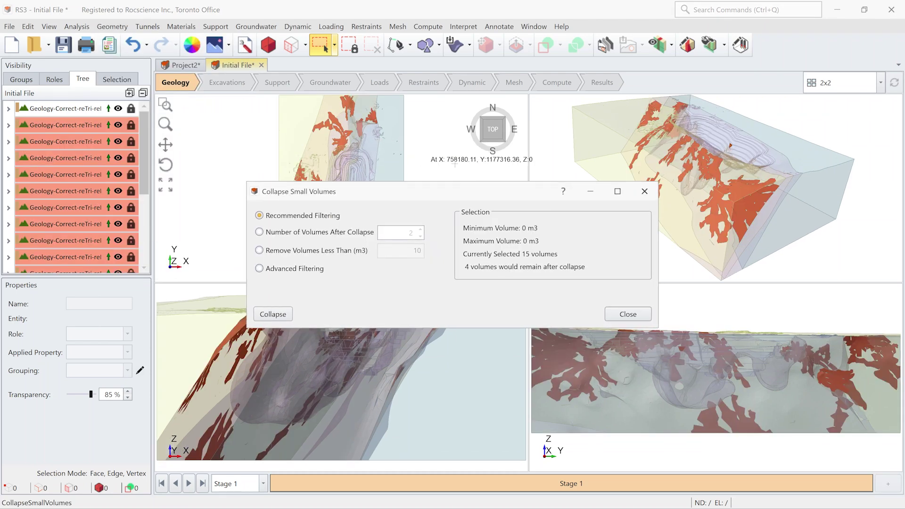
pyautogui.moveTo(476, 195); pyautogui.dragTo(418, 129)
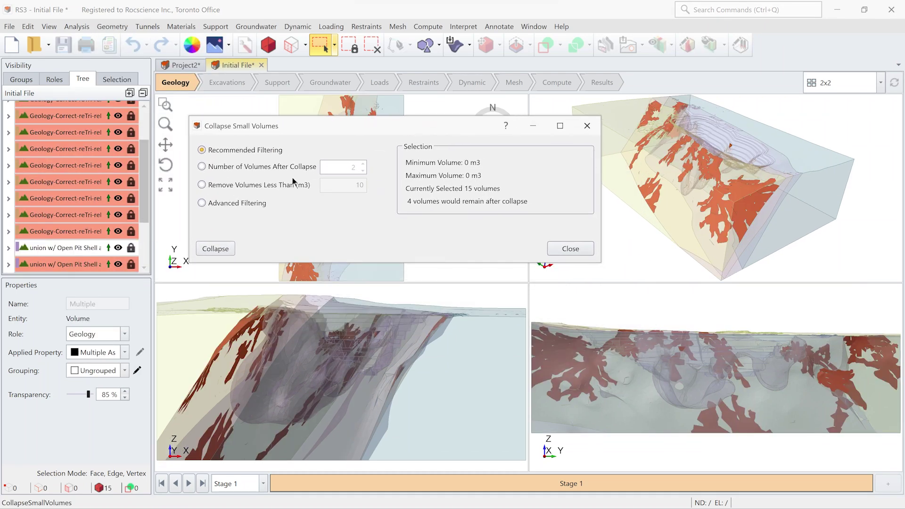
pyautogui.click(207, 202)
pyautogui.moveTo(410, 126); pyautogui.dragTo(400, 70)
pyautogui.doubleClick(636, 200)
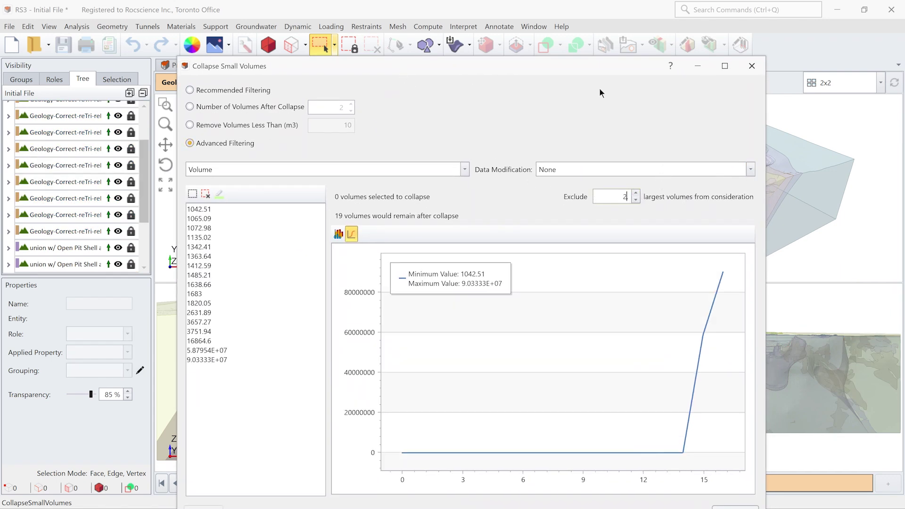
pyautogui.moveTo(586, 66); pyautogui.dragTo(616, 45)
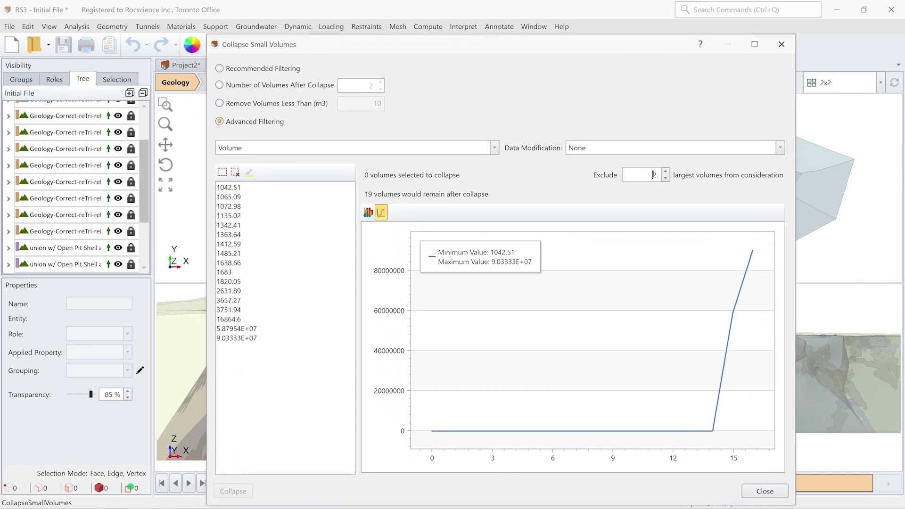
pyautogui.moveTo(507, 46); pyautogui.dragTo(489, 29)
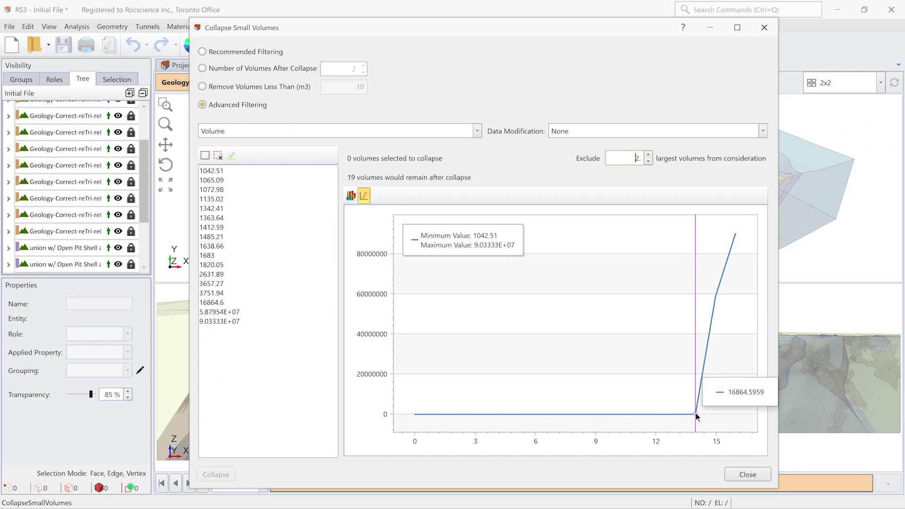
# Select all volumes up to the 16864.6 m3 threshold on the volume graph and collapse them
pyautogui.click(696, 415)
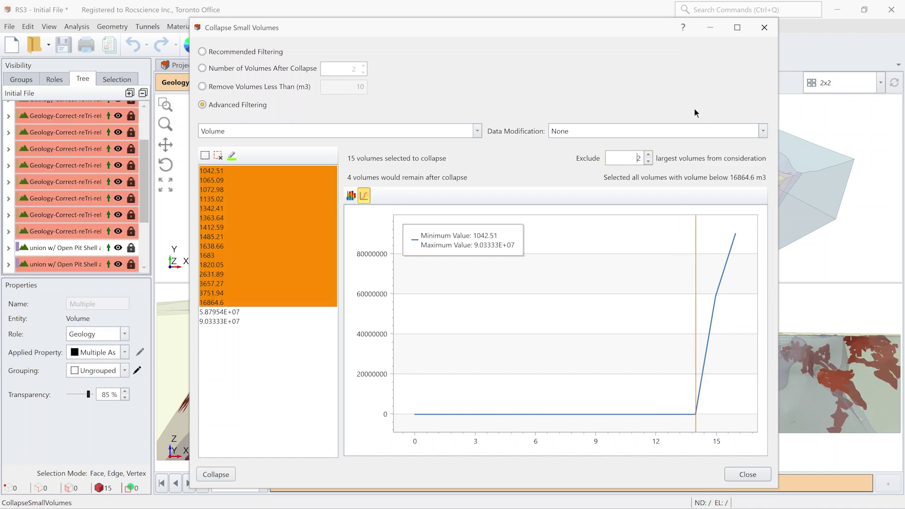
pyautogui.moveTo(638, 27); pyautogui.dragTo(458, 55)
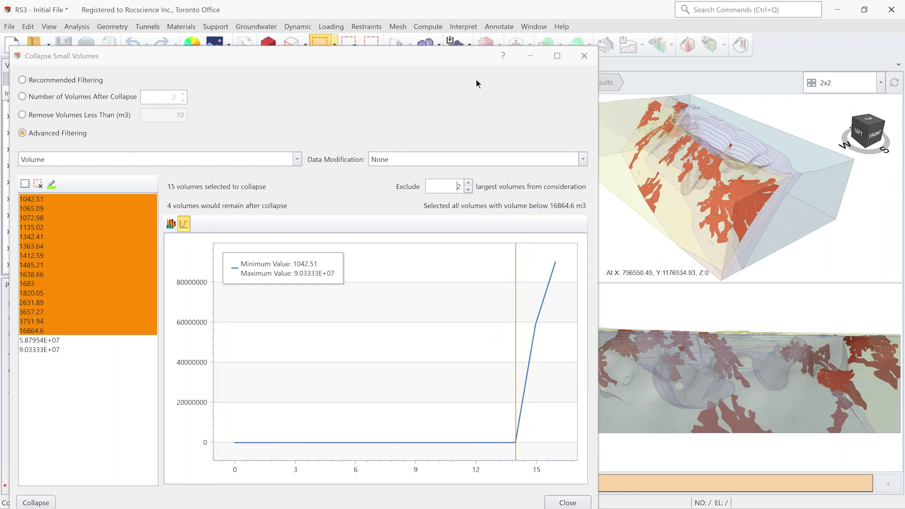
pyautogui.moveTo(363, 51); pyautogui.dragTo(450, 34)
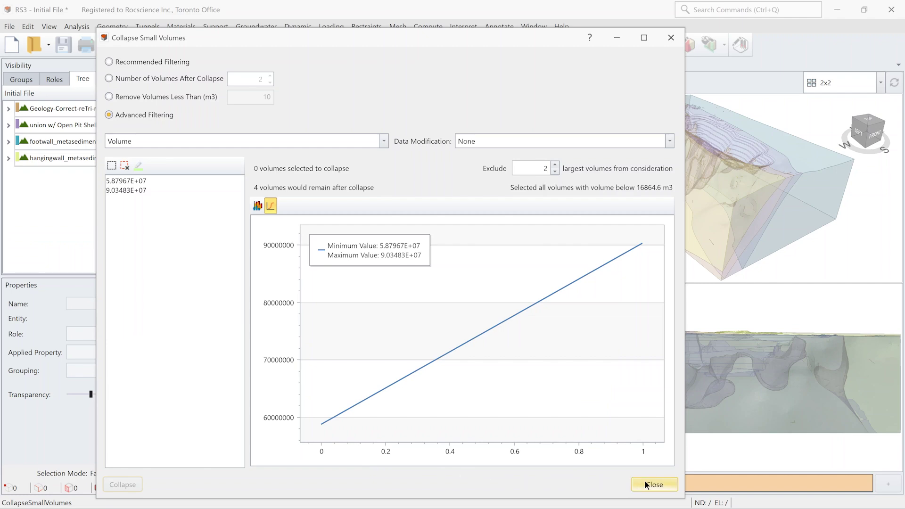
pyautogui.click(644, 482)
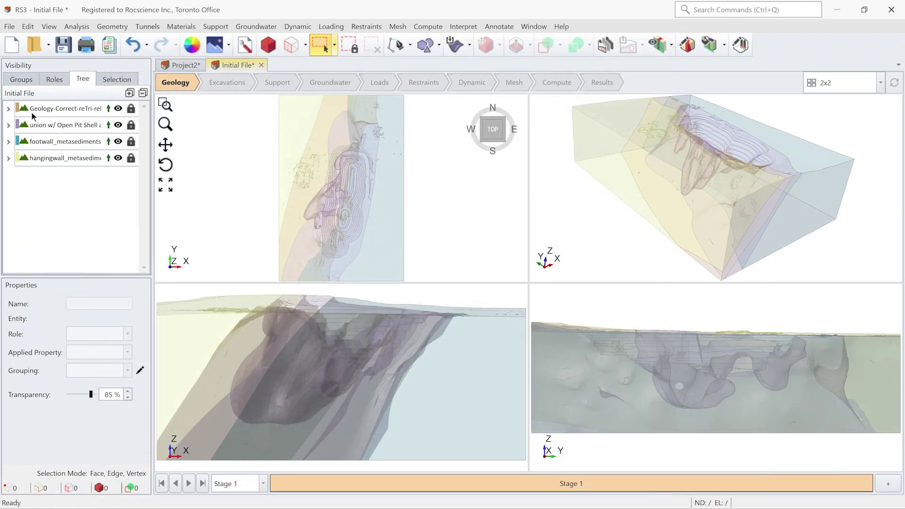
# Highlight each of the geology, open pit shell union, footwall and hangingwall volumes in turn to check its extent
pyautogui.click(33, 110)
pyautogui.click(38, 125)
pyautogui.click(40, 142)
pyautogui.click(41, 159)
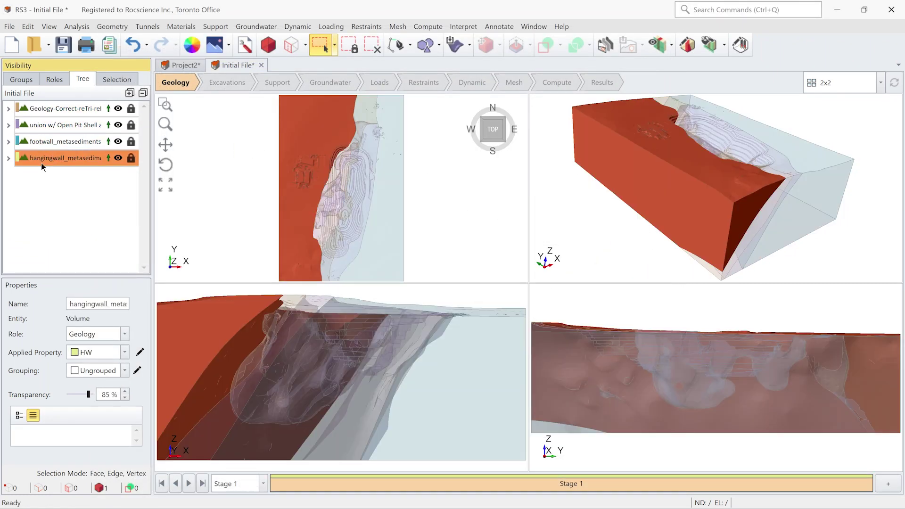
pyautogui.click(605, 223)
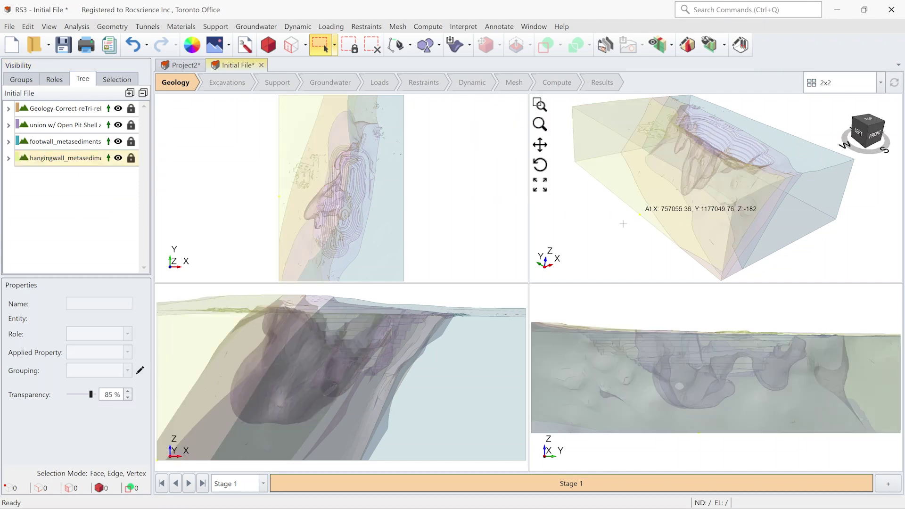